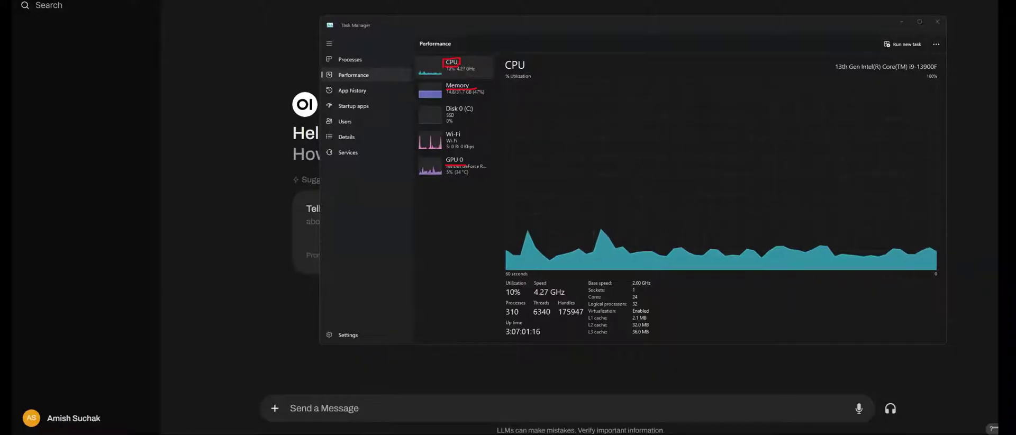
Step: Clear the markings and view the CPU performance details followed by the Memory details
key("Escape")
left_click(461, 74)
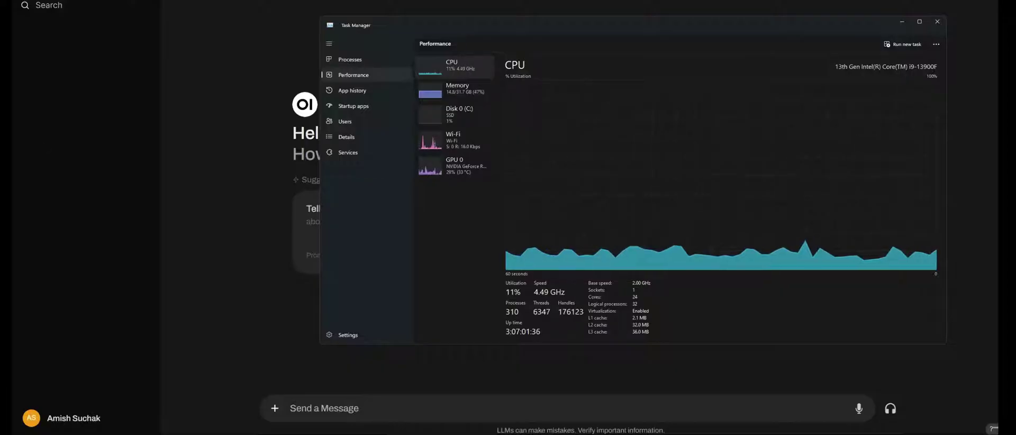
left_click(485, 94)
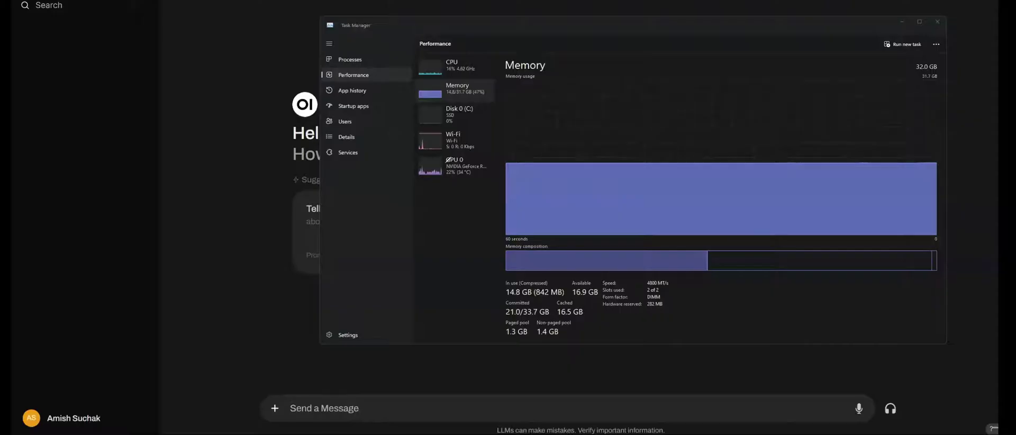
left_click_drag(446, 163, 464, 161)
left_click_drag(459, 166, 488, 167)
mouse_move(490, 166)
left_mouse_down()
mouse_move(511, 122)
mouse_move(496, 89)
left_mouse_up()
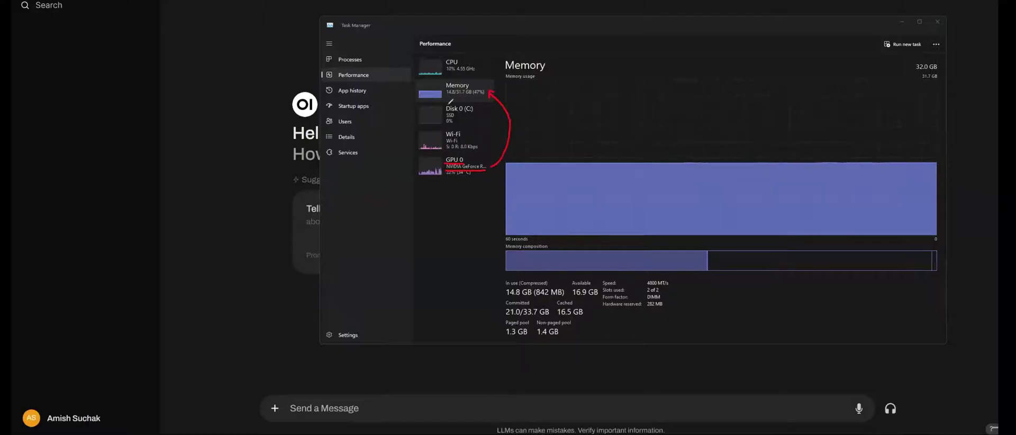
mouse_move(448, 88)
left_mouse_down()
mouse_move(469, 84)
mouse_move(455, 96)
mouse_move(468, 96)
left_mouse_up()
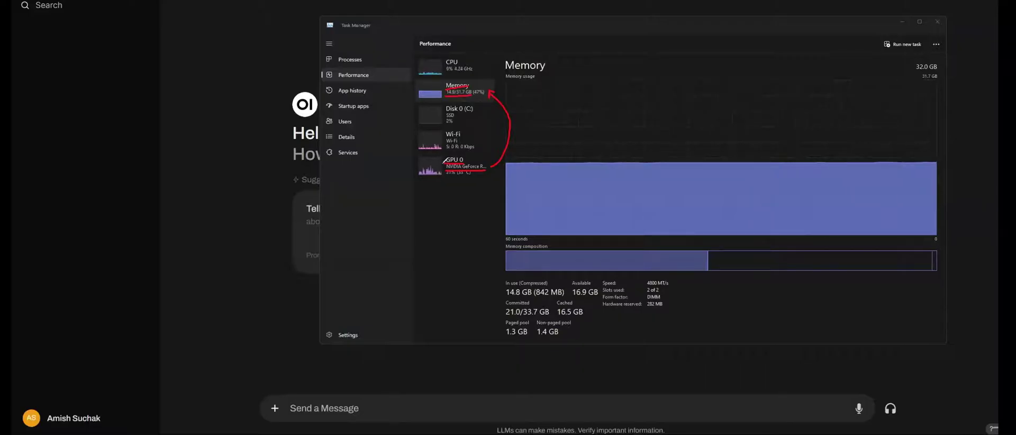
left_click_drag(443, 164, 468, 155)
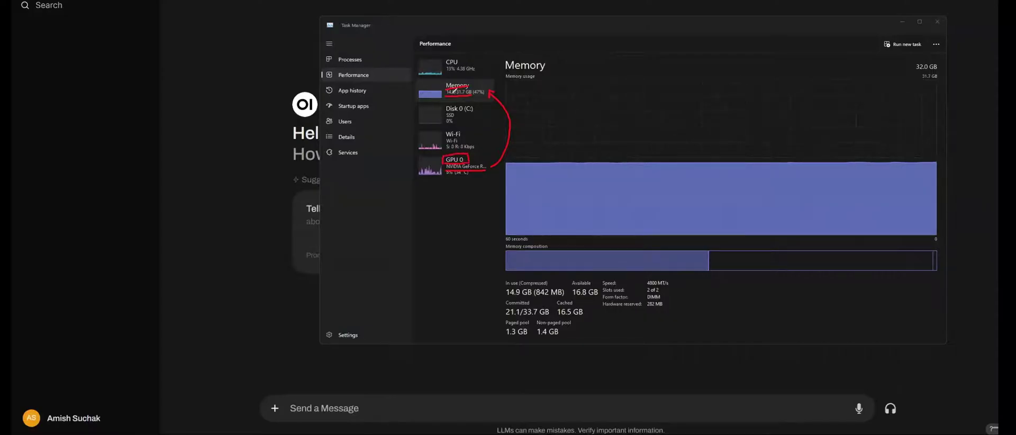
left_click_drag(446, 86, 470, 83)
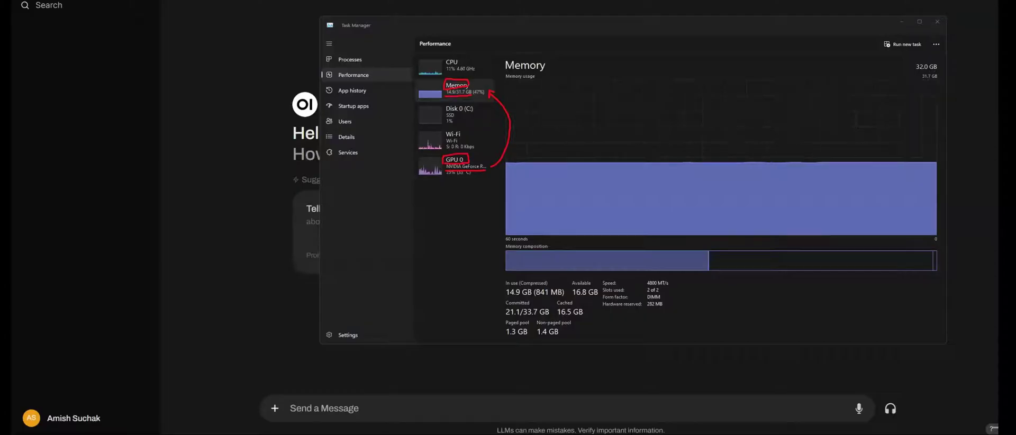
key("Escape")
Step: View the GPU 0 performance details and list the installed models with "ollama list" in Command Prompt
left_click(454, 165)
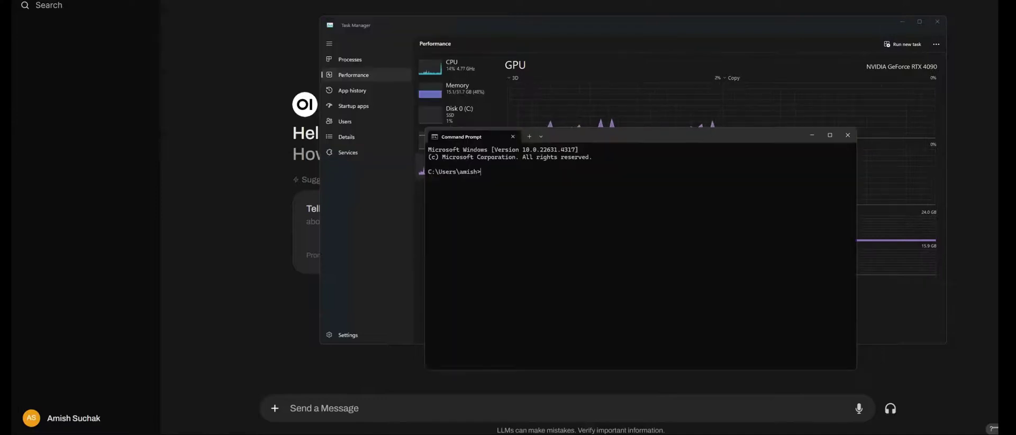
type("ollama list")
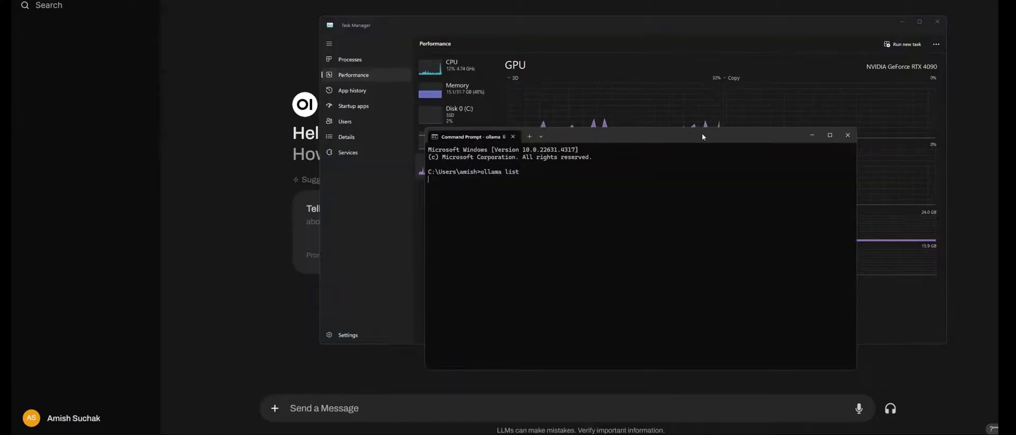
key("Return")
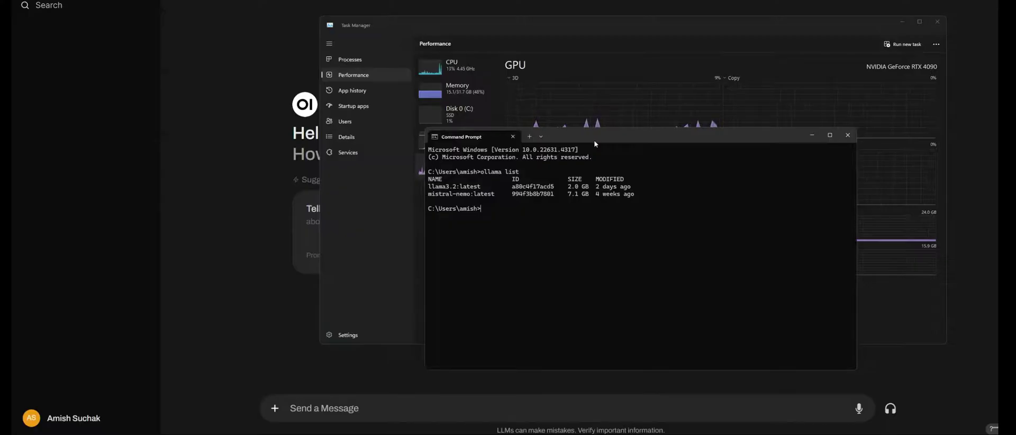
Step: Arrange Task Manager and a narrowed Command Prompt window side by side so the GPU statistics and the terminal are both visible
left_click_drag(594, 139, 606, 169)
left_click_drag(512, 29, 218, 0)
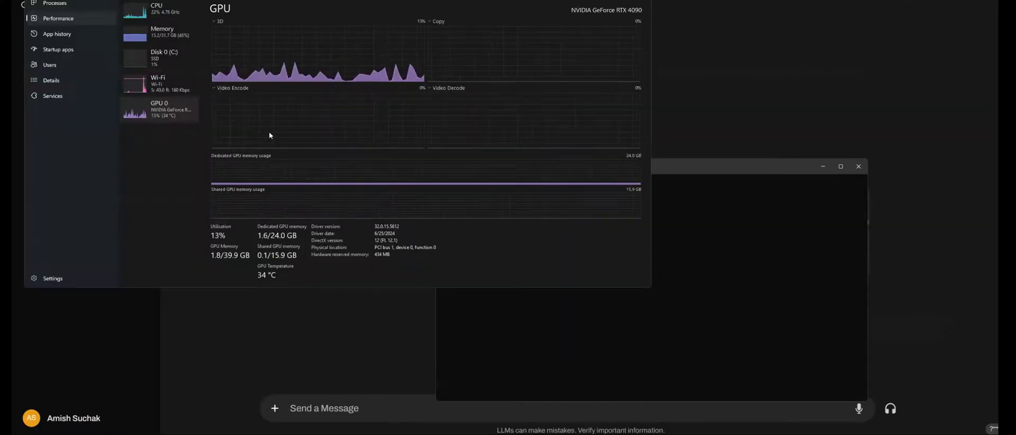
left_click_drag(683, 172, 785, 127)
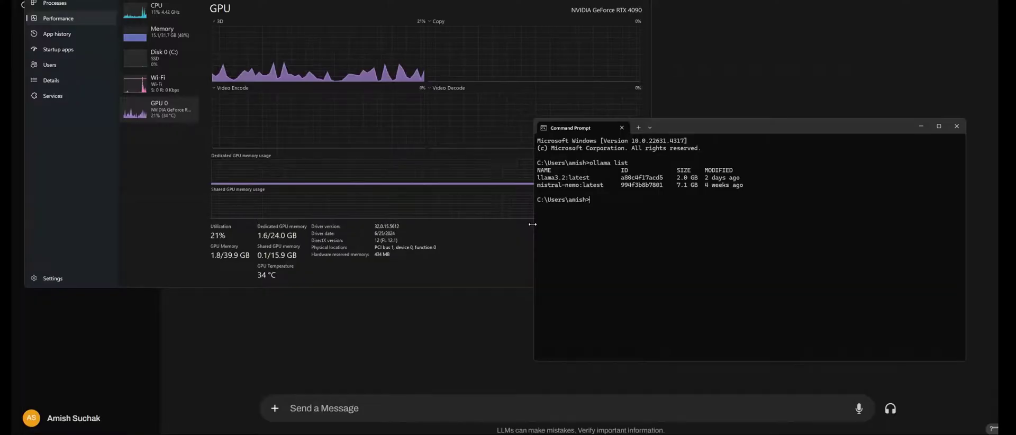
left_click_drag(533, 225, 632, 225)
Step: Start the smaller listed model with "ollama run llama3.2:latest"
type("ollama run")
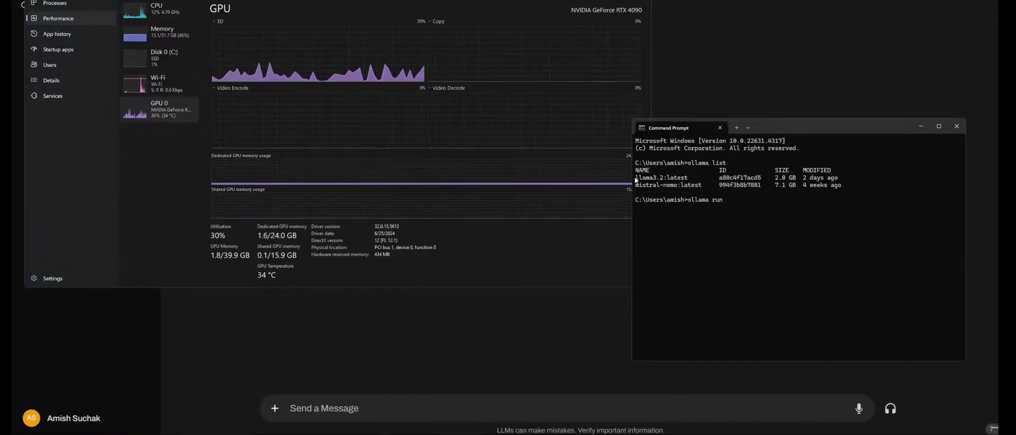
left_click_drag(635, 181, 688, 179)
key("ctrl+c")
key("ctrl+v")
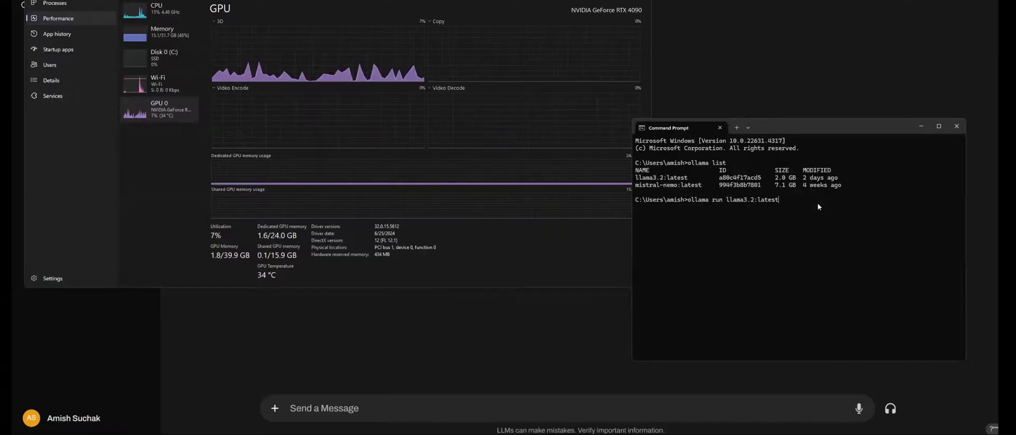
key("Return")
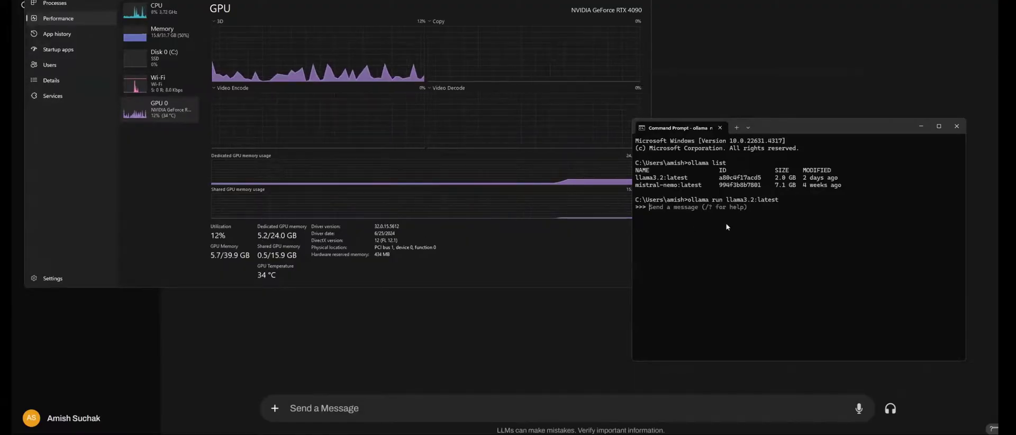
Step: Send the llama3.2 model the prompt "write me an essay on the roman empire in 5000 words"
type("write ")
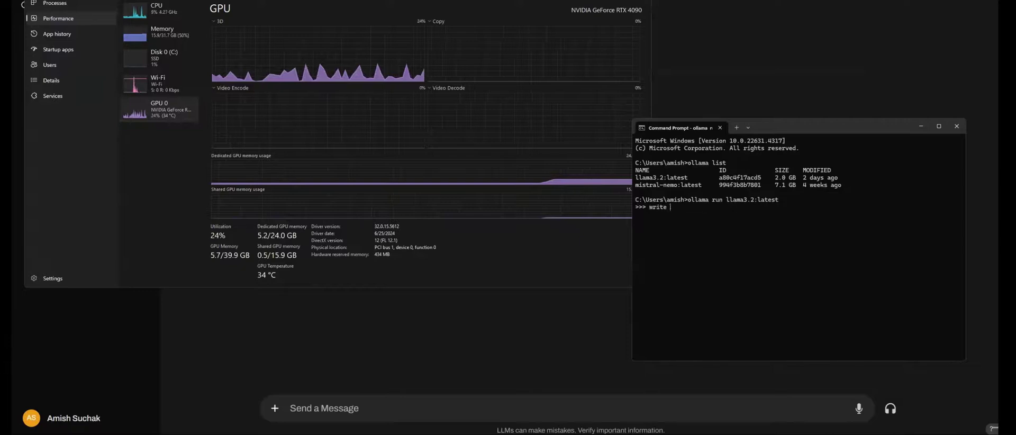
type("me an essay ")
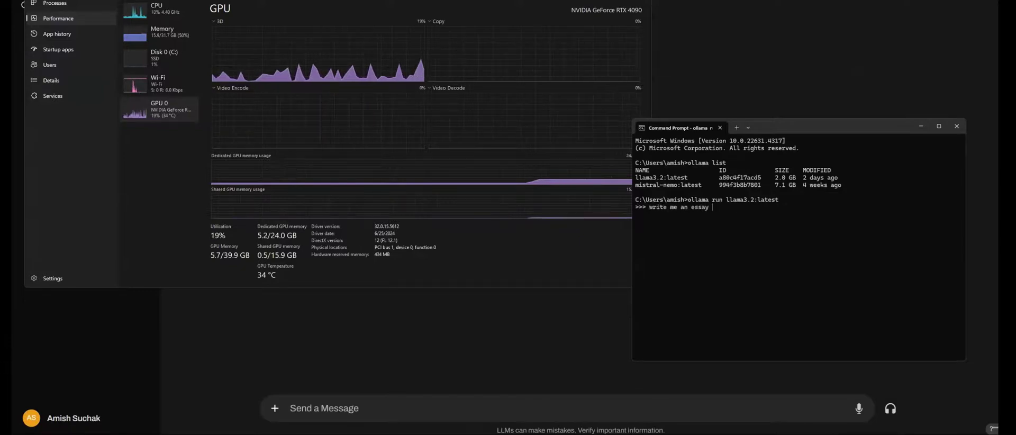
type("on the roman ")
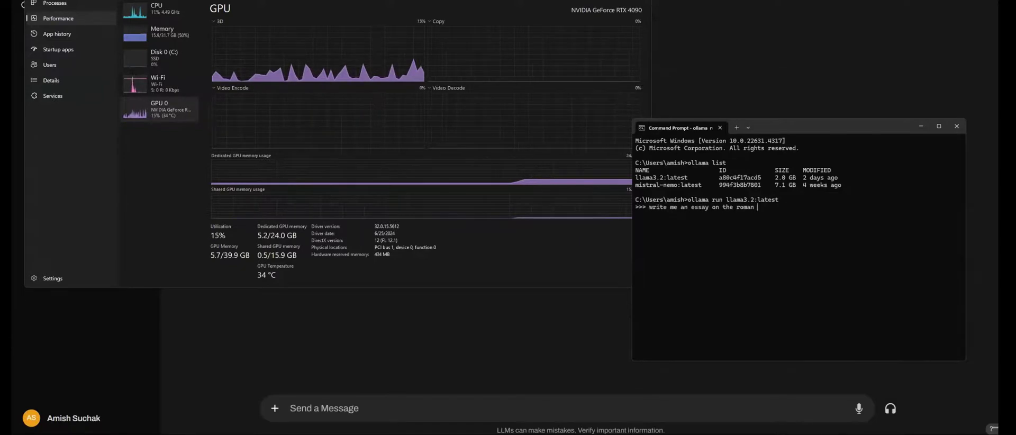
type("empire in 5000 words")
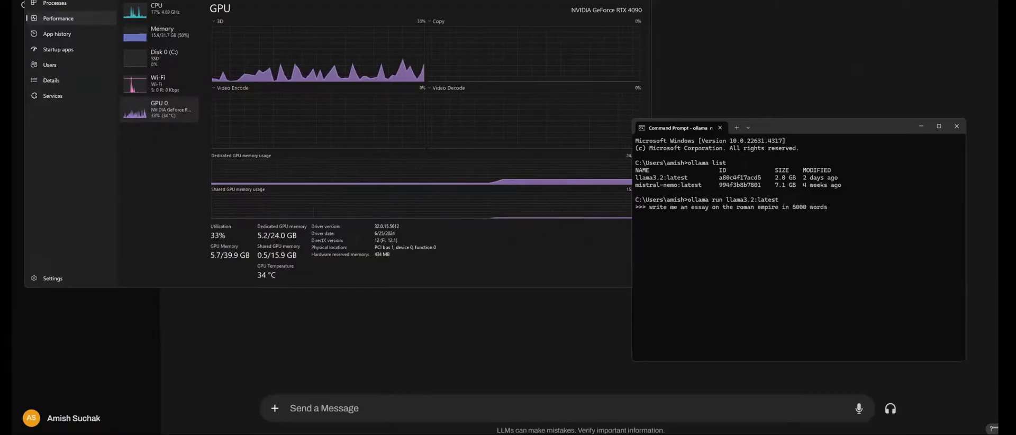
key("Return")
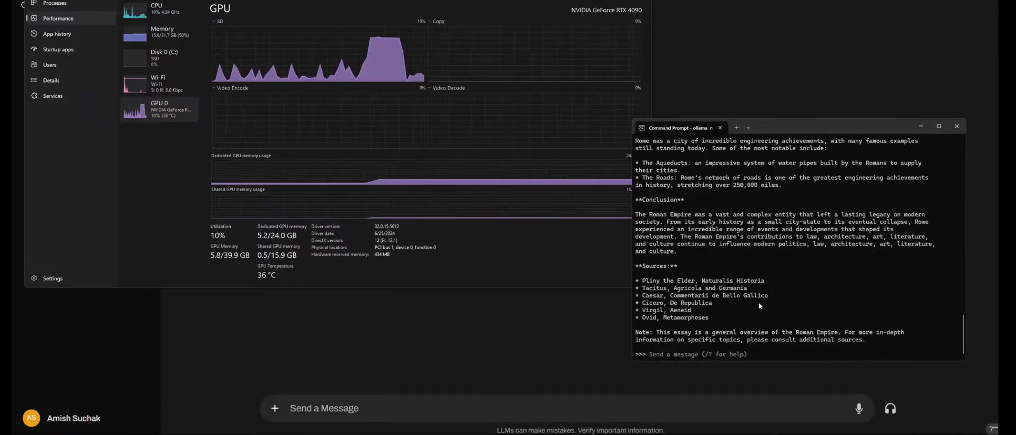
Step: Exit the llama3.2 session and list the installed Ollama models again
key("ctrl+c")
key("ctrl+d")
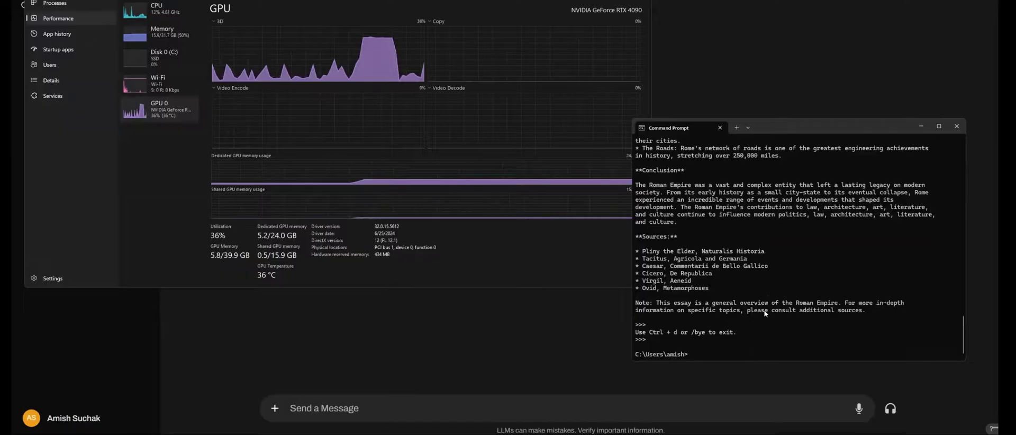
type("ollama list")
key("Return")
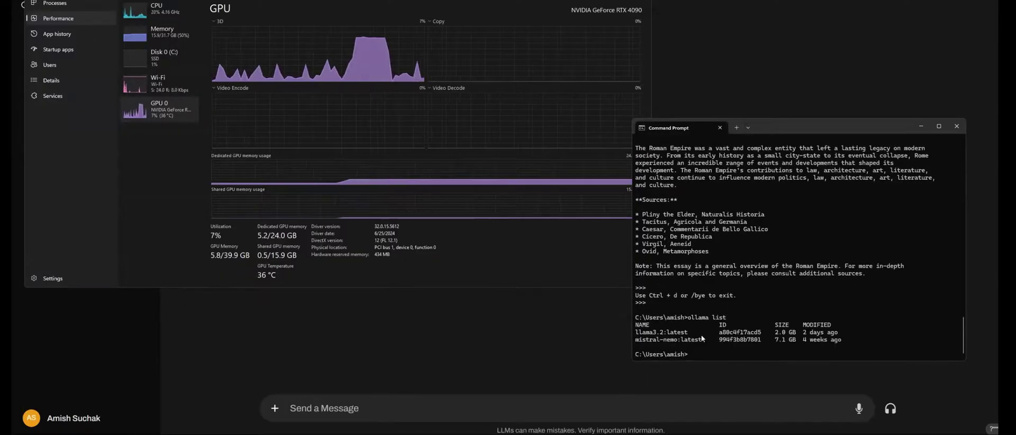
Step: Copy the mistral-nemo model name from the list and start it with "ollama run mistral-nemo:latest"
left_click_drag(637, 342, 702, 341)
right_click(702, 341)
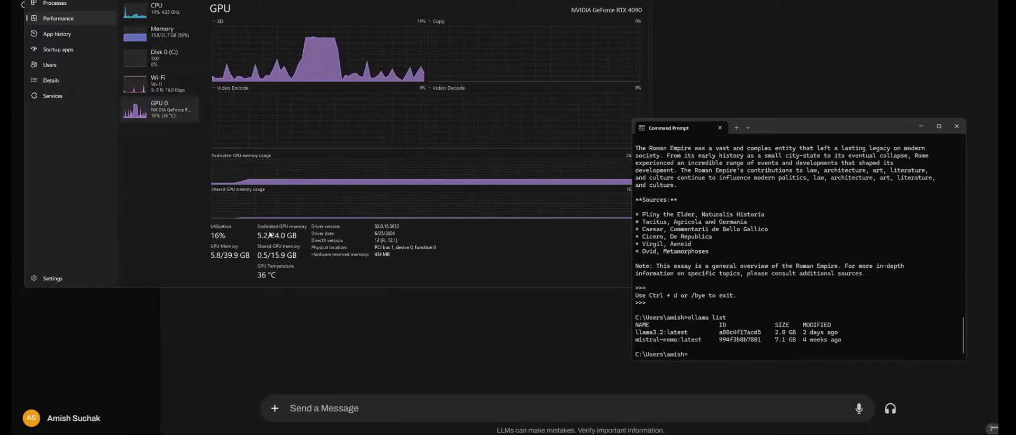
type("ollama run")
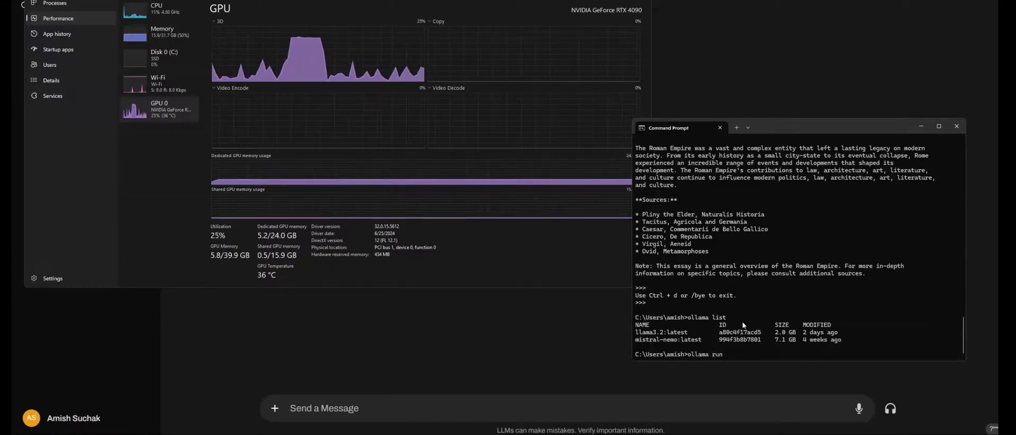
key("ctrl+v")
key("Return")
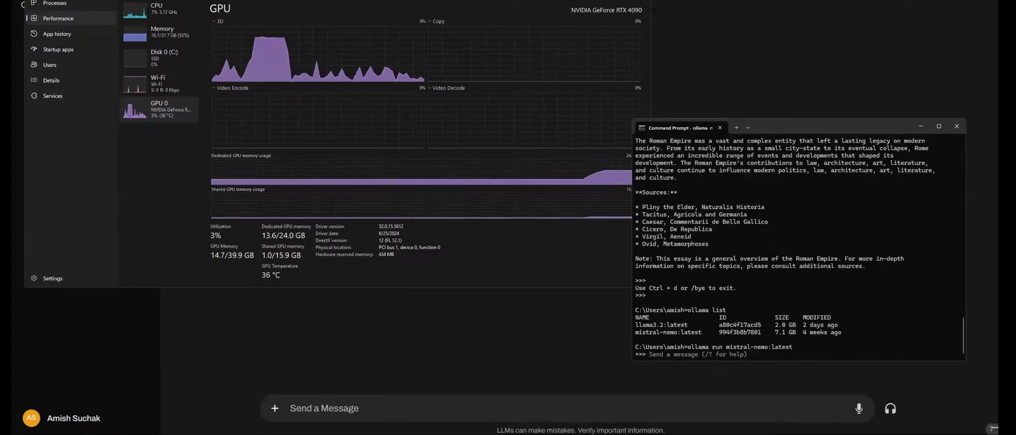
Step: Send the mistral-nemo model the prompt "write me an essay on the roman empire in 5000 words"
type("write me an essa")
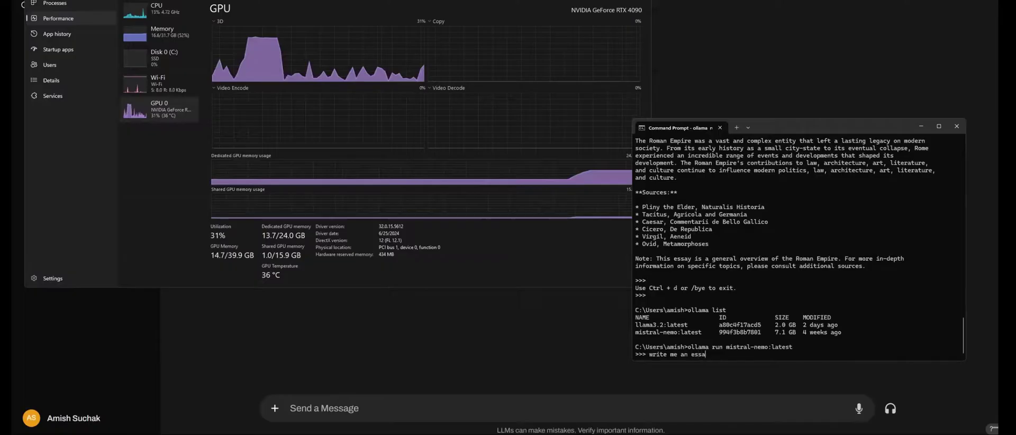
type("y on the roman ")
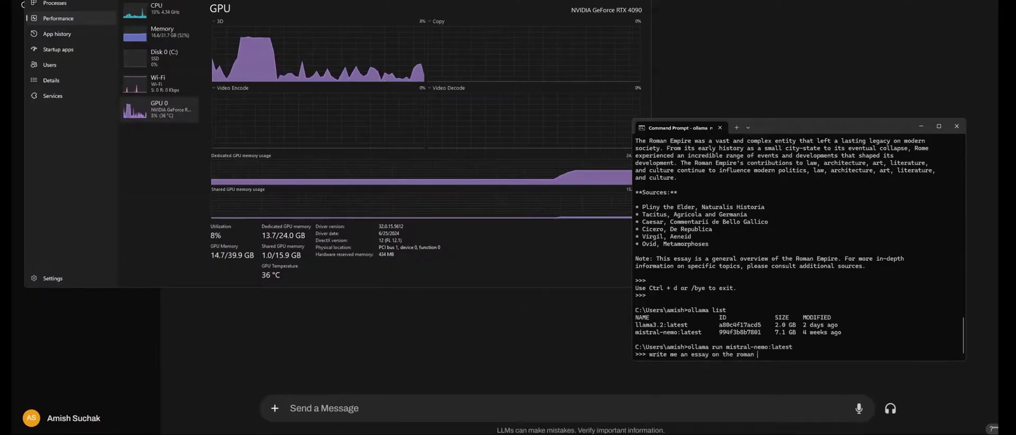
type("empire in 5000 words")
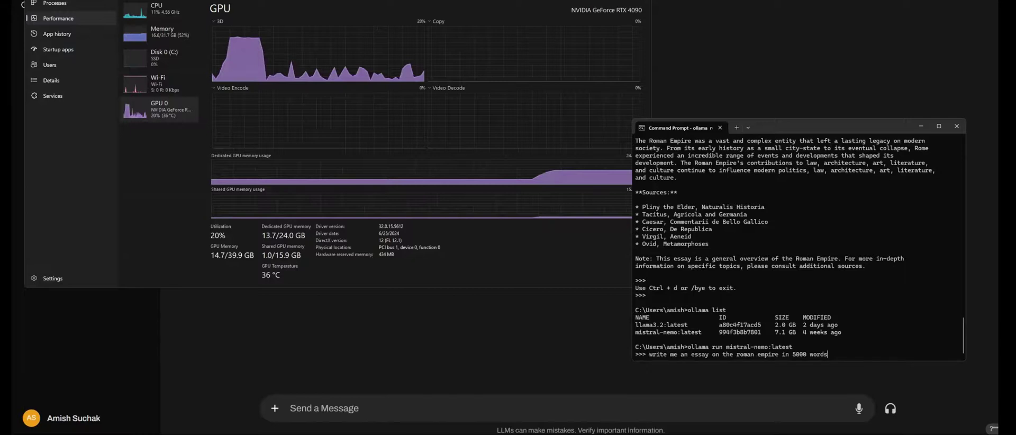
key("Return")
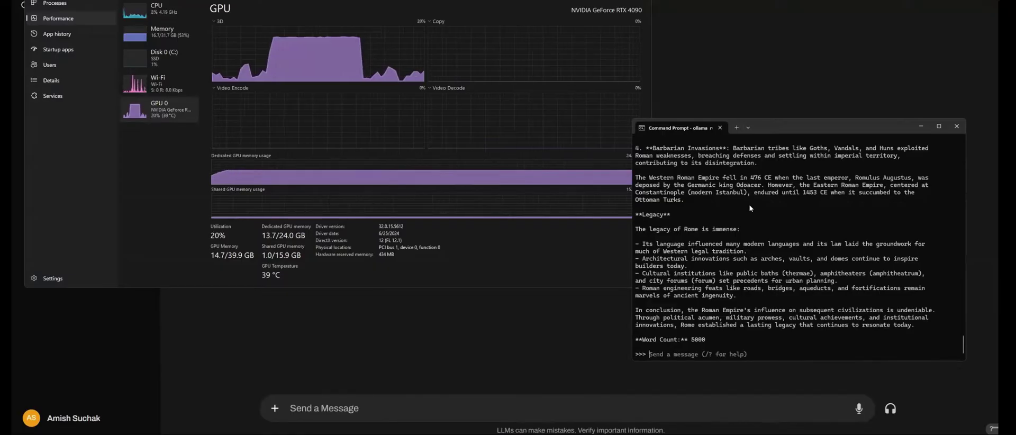
Step: Examine the GPU 0, Memory and CPU performance details in Task Manager with the mistral-nemo model loaded
left_click(164, 121)
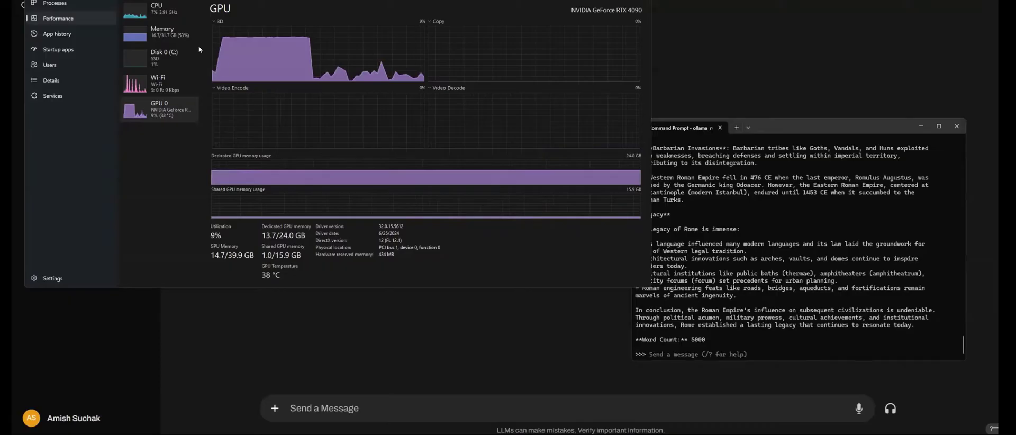
left_click(161, 30)
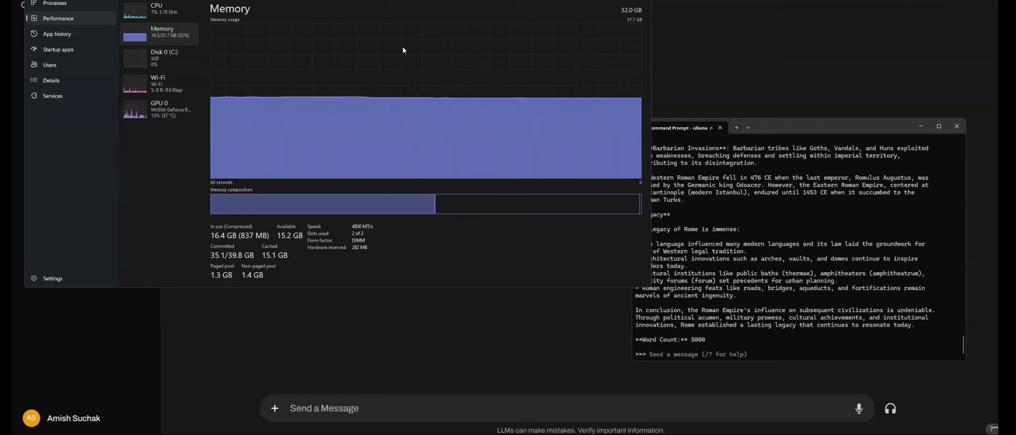
left_click(178, 112)
left_click(168, 7)
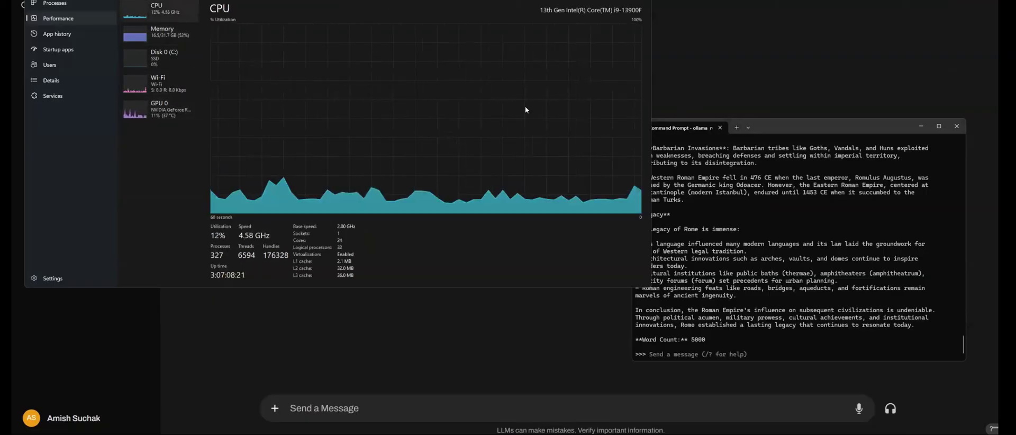